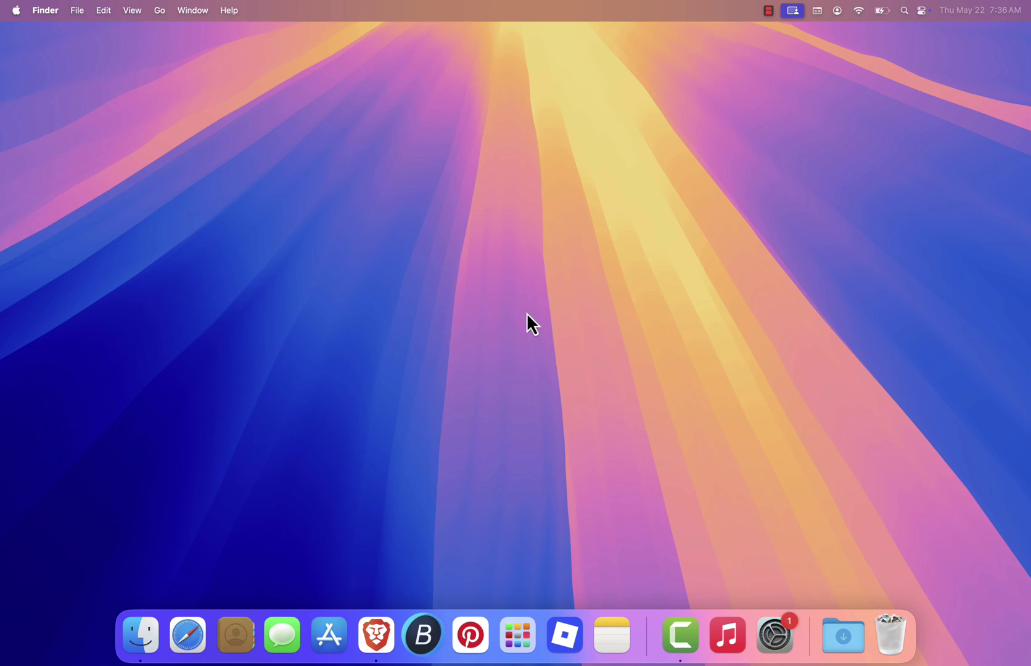
- Launch Brave from the Dock to get a new blank tab
left_click(376, 633)
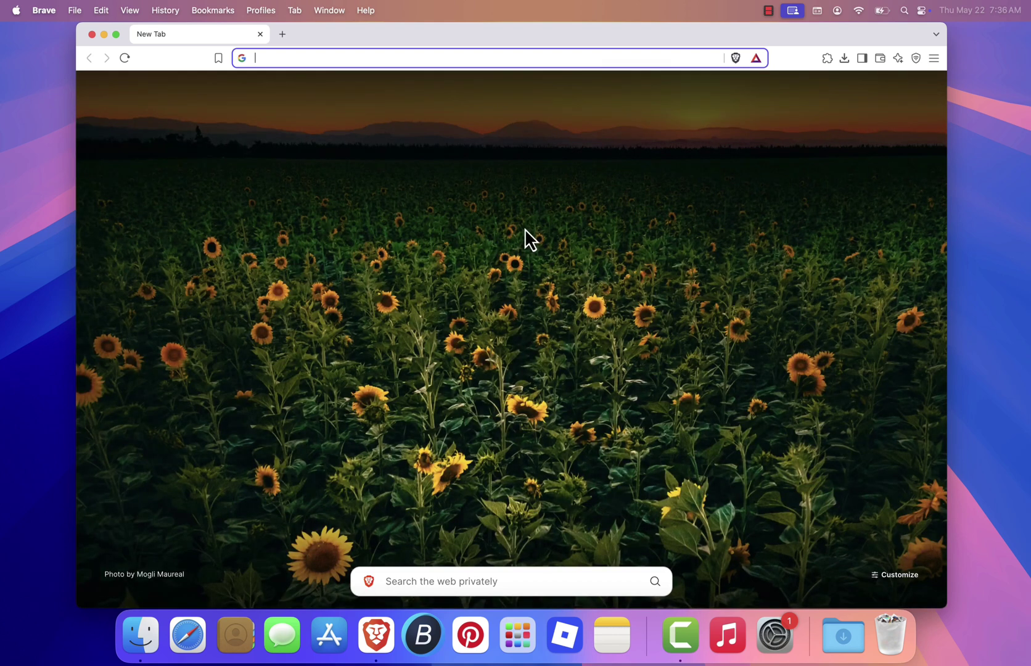
- Search the web for Unity and open the official unity.com site
type("Unity")
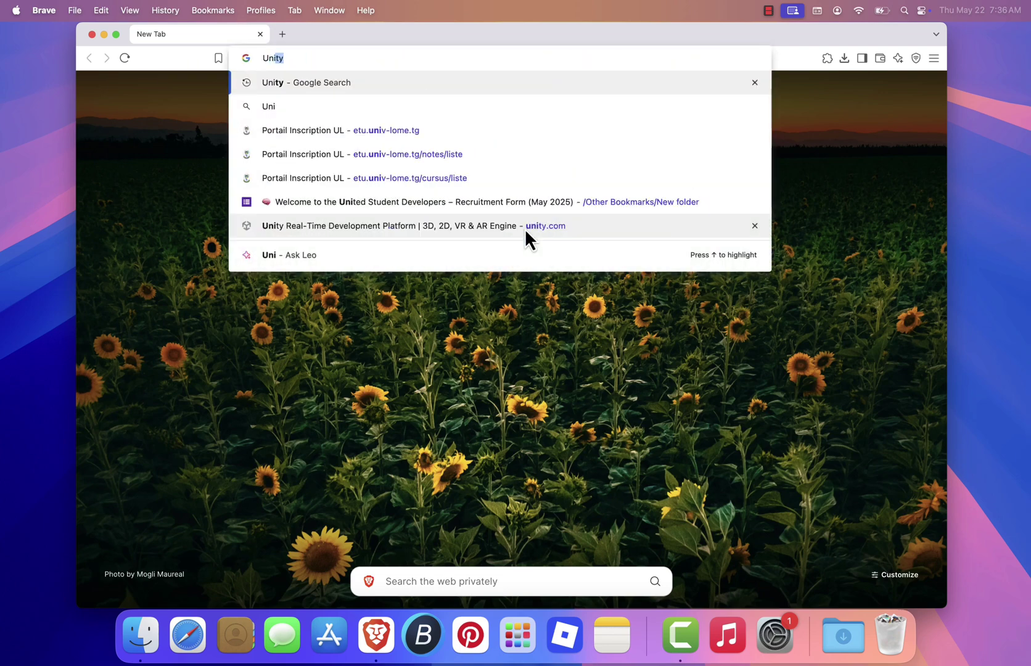
key("Return")
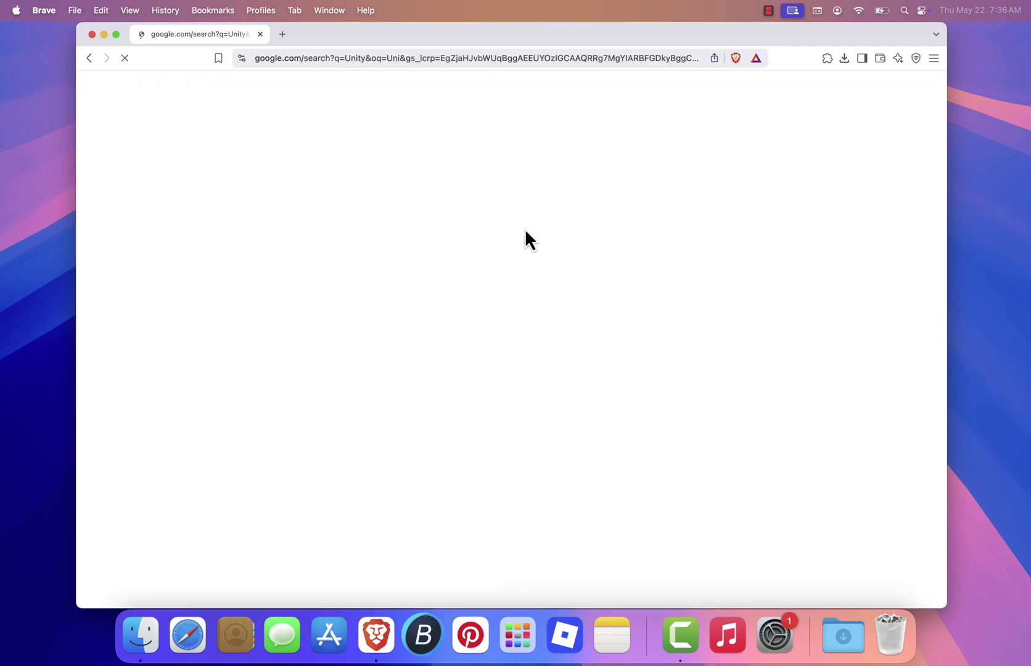
left_click(314, 208)
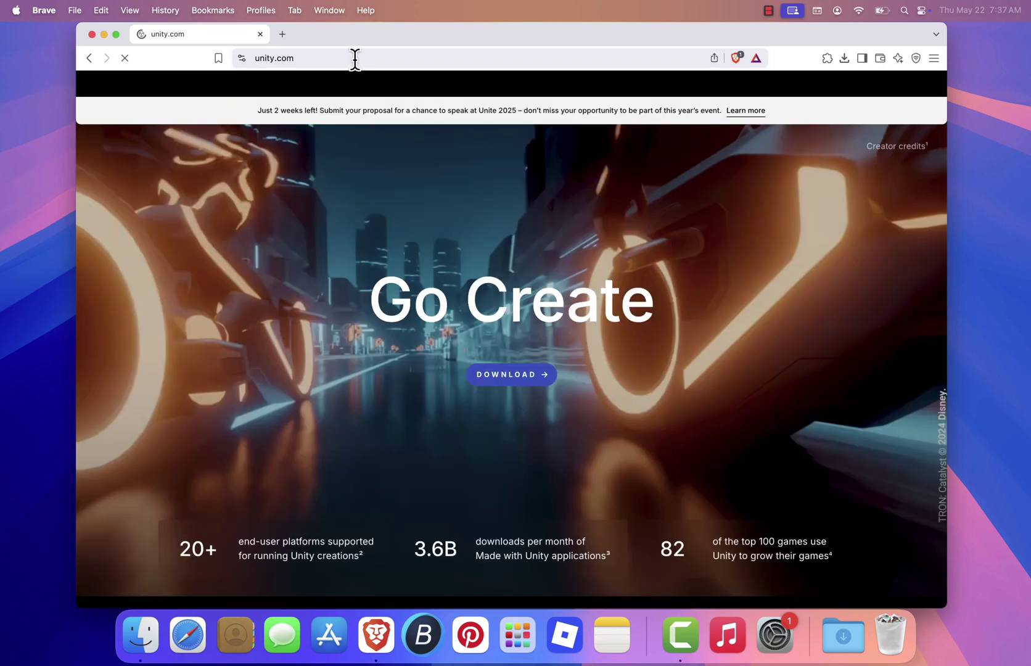
left_click(355, 58)
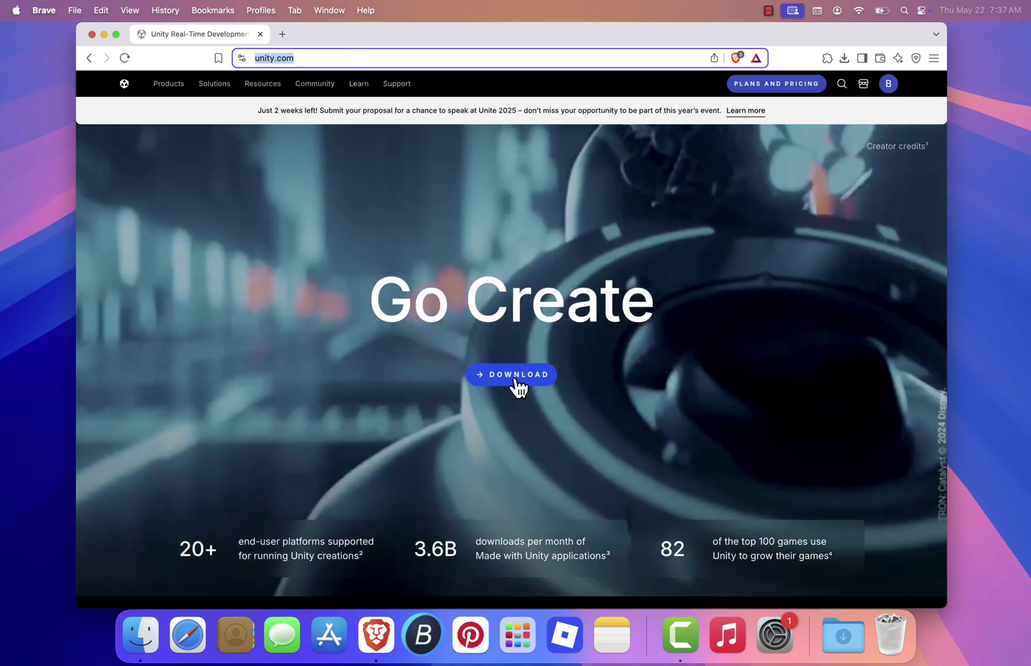
- Go to Unity's download page and download the Unity Hub installer for Mac
left_click(521, 384)
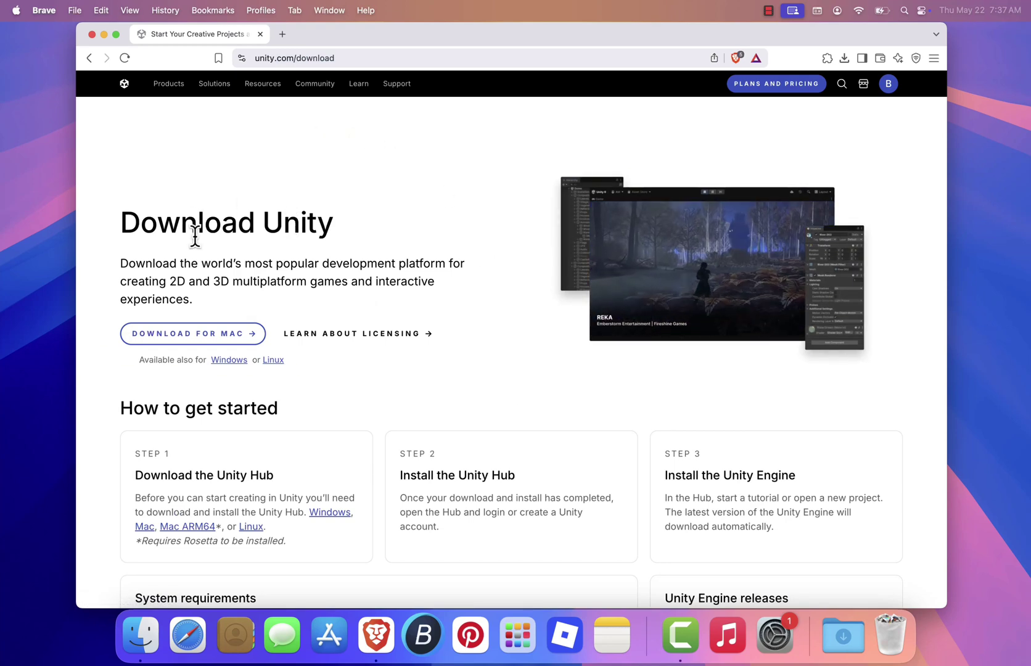
scroll(194, 233, "down", 2)
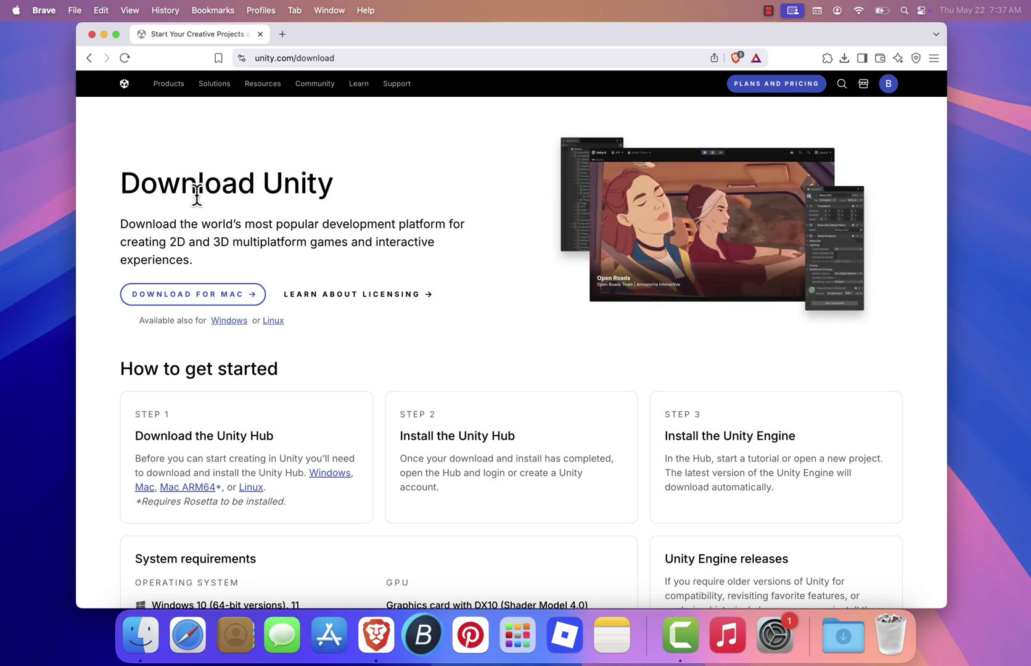
left_click(196, 294)
- Save UnityHubSetup-x64.dmg to Downloads and open the disk image
left_click(915, 432)
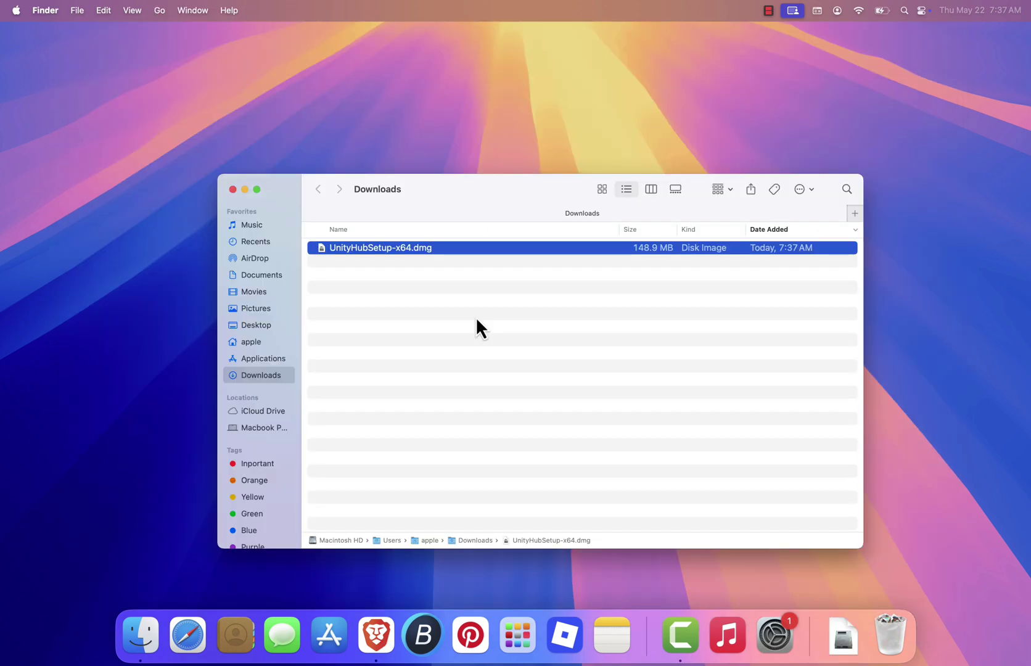
left_click(477, 321)
left_click(369, 250)
left_click(435, 337)
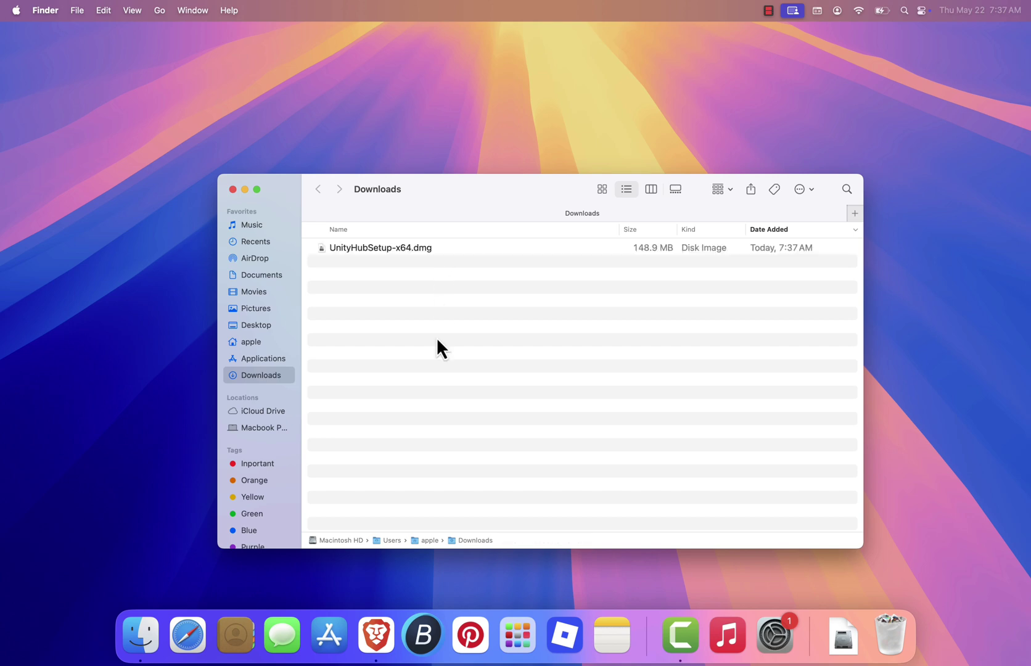
left_click(371, 248)
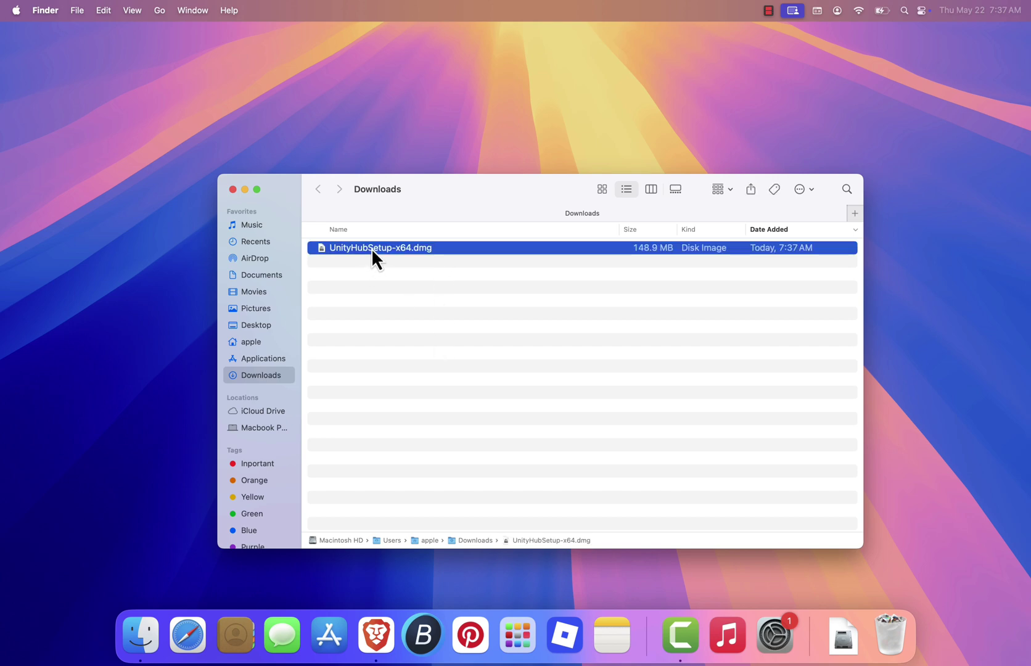
double_click(371, 247)
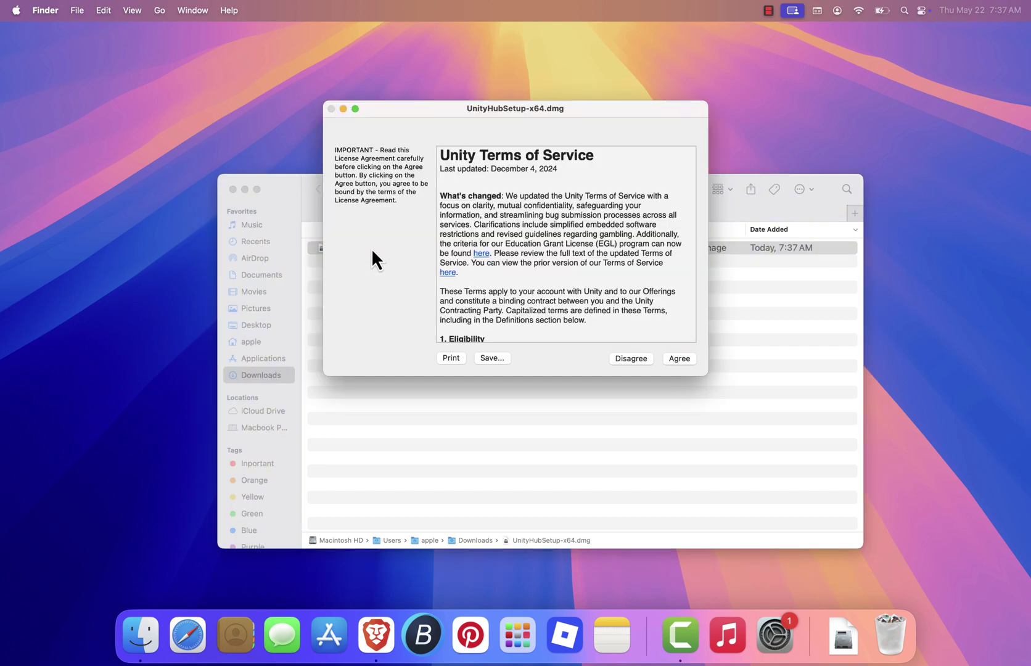
- Accept the terms, copy Unity Hub into Applications, and eject the Unity Hub 3.12.1 disk
left_click(680, 358)
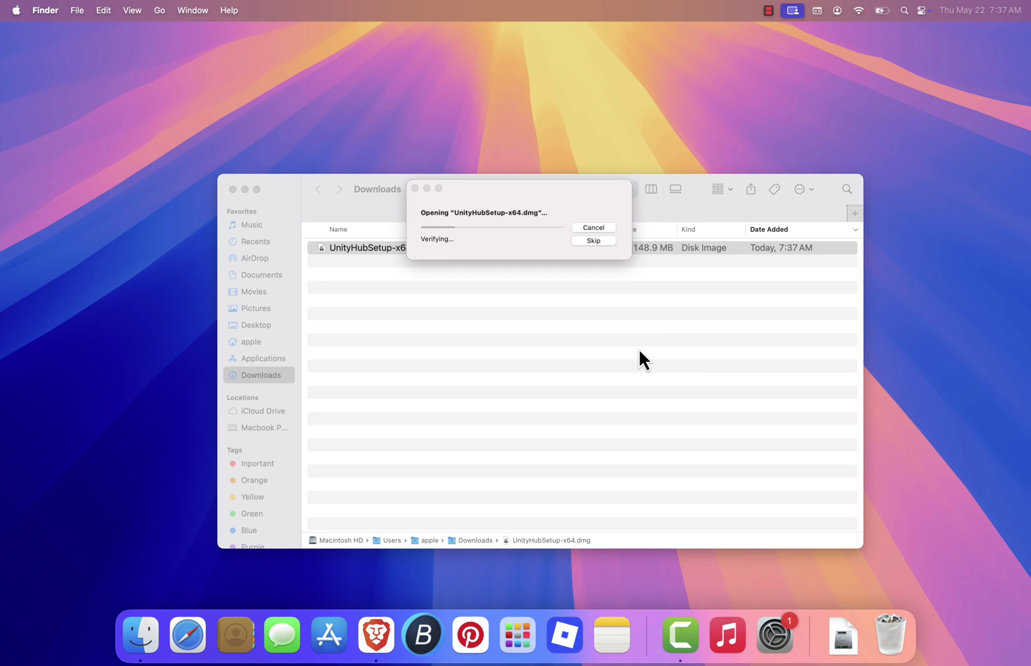
left_click(244, 190)
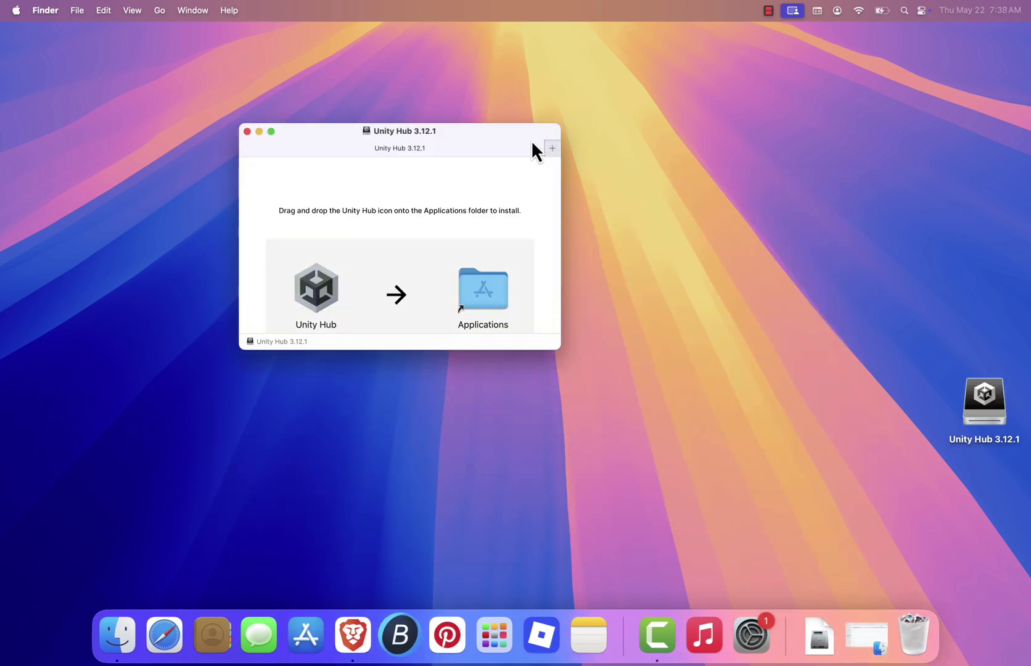
scroll(336, 236, "down", 1)
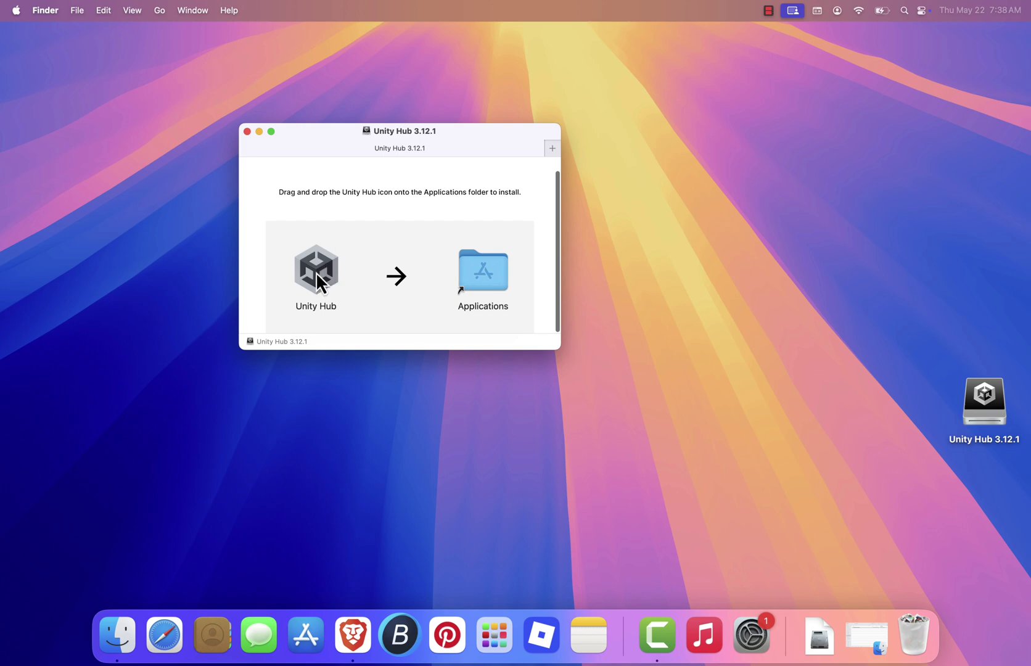
left_click_drag(316, 273, 487, 285)
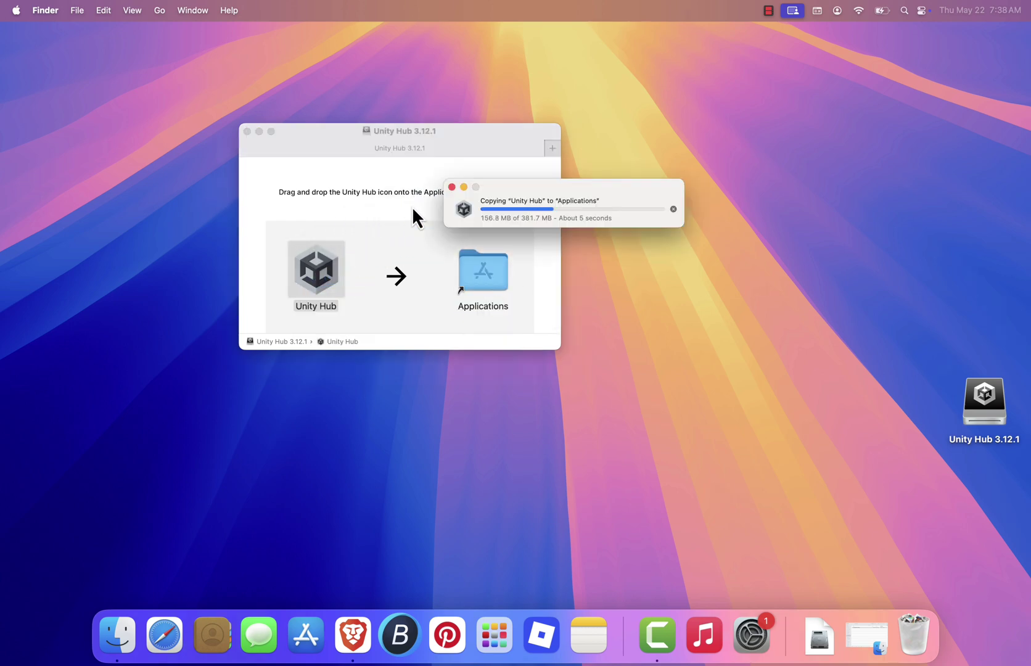
left_click(247, 131)
left_click_drag(985, 416, 916, 645)
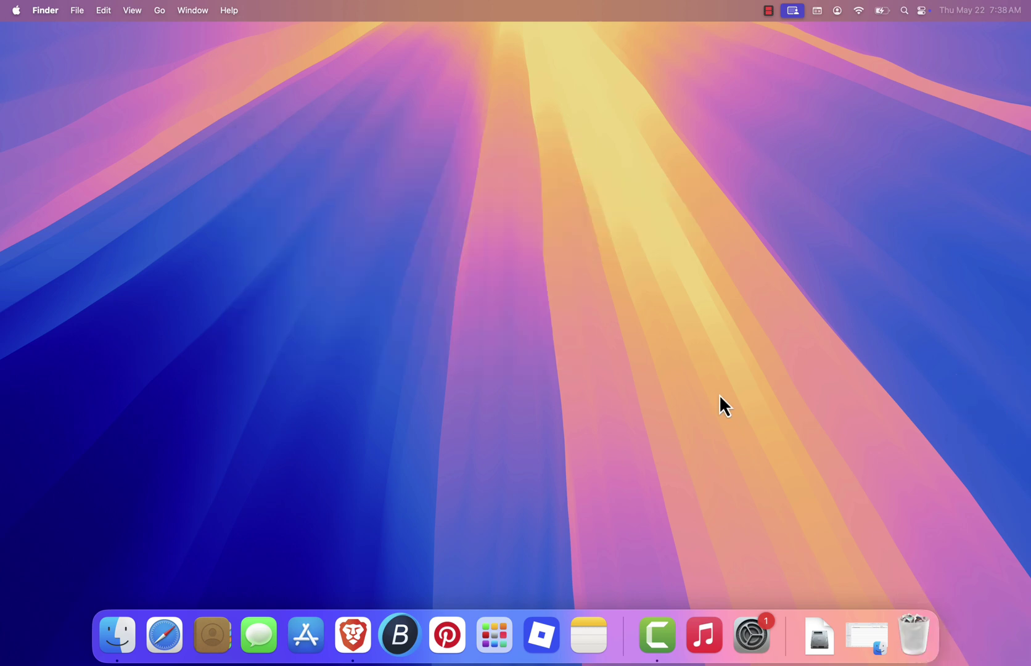
- Launch Unity Hub from the Applications folder, allowing the internet-downloaded app to open
left_click(869, 635)
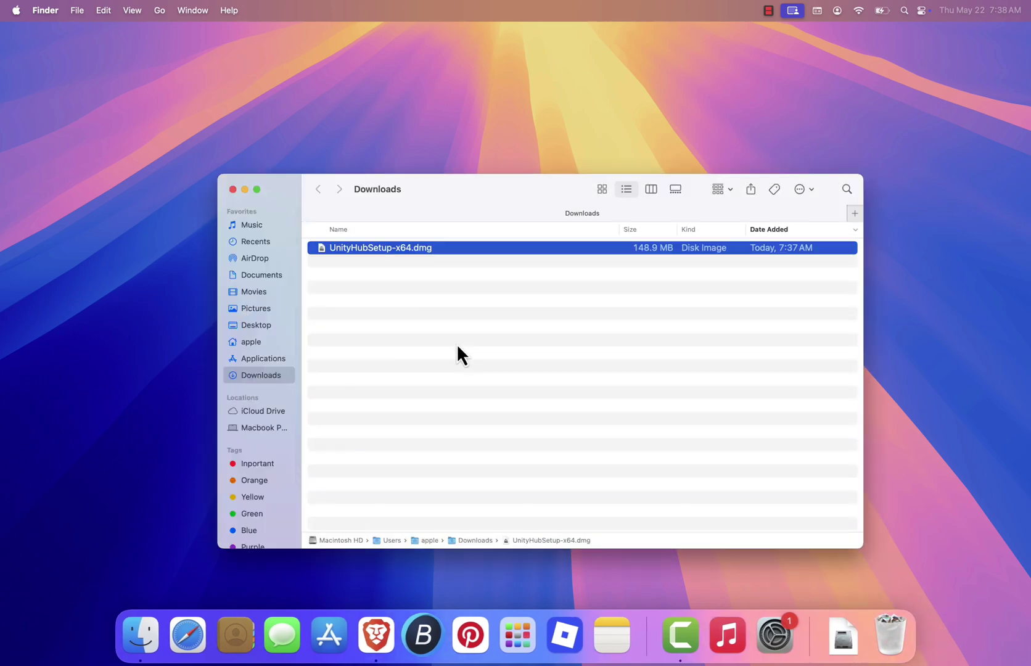
left_click(274, 359)
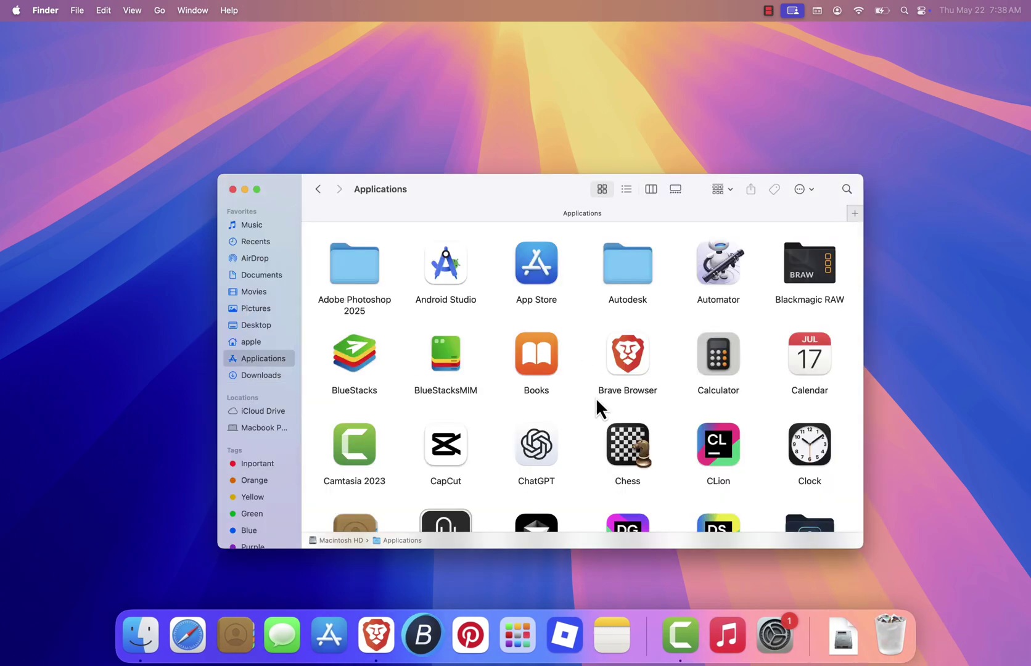
scroll(596, 408, "down", 10)
left_click(636, 431)
double_click(628, 422)
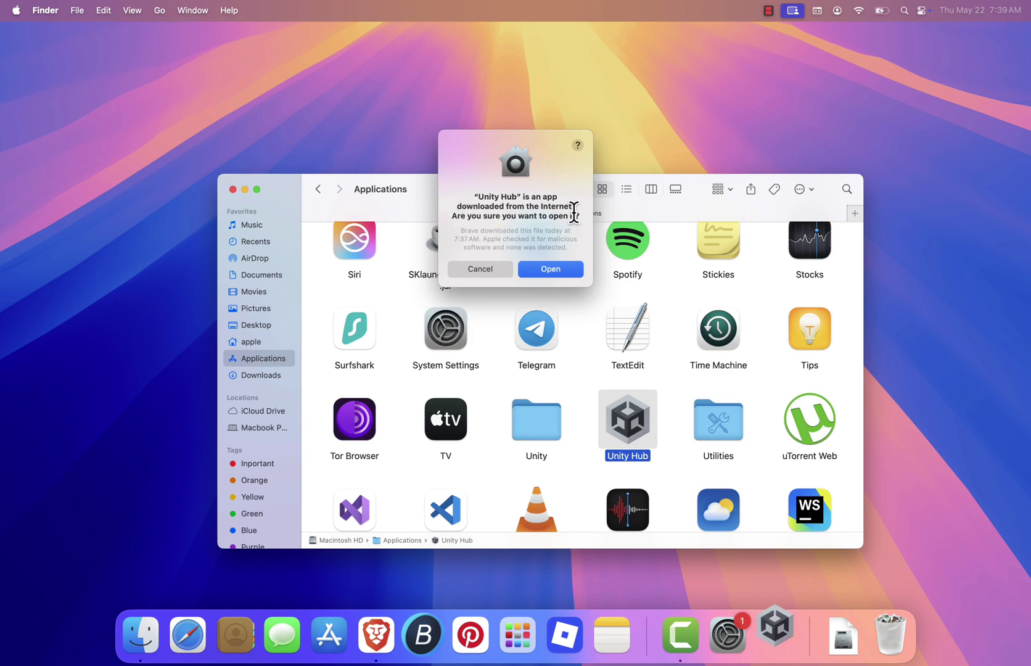
left_click(556, 270)
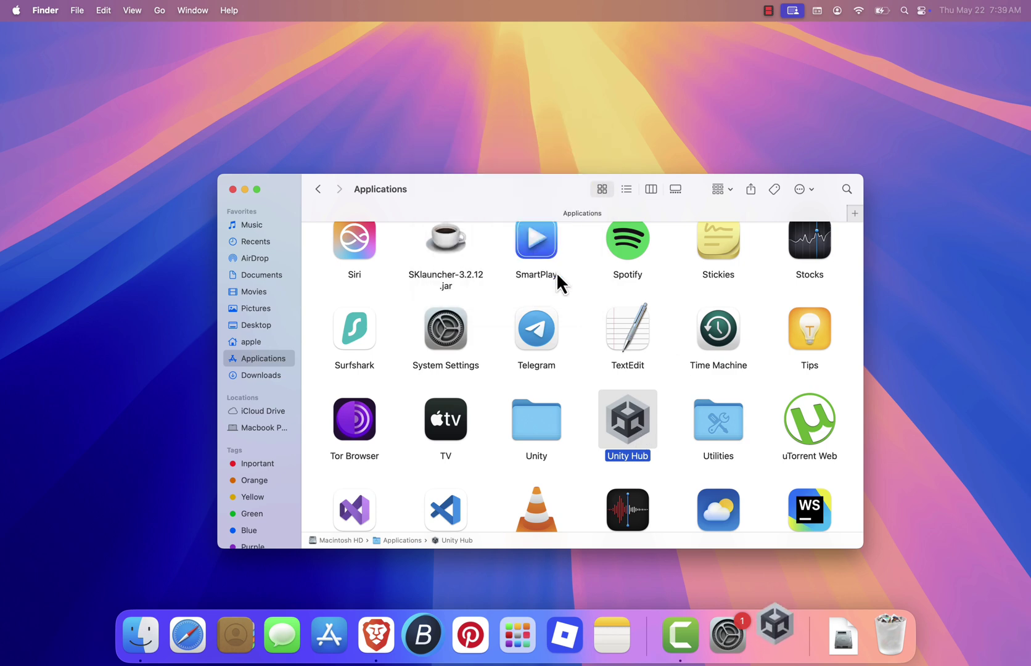
left_click(244, 190)
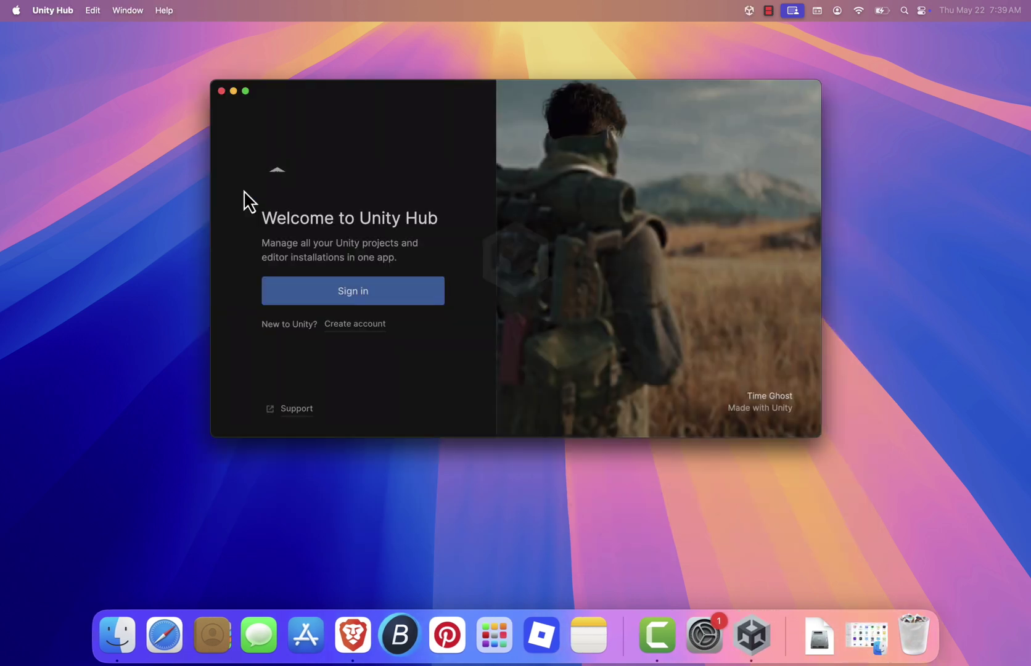
- Sign in to a Unity account through Brave and close the sign-in tab
left_click(353, 296)
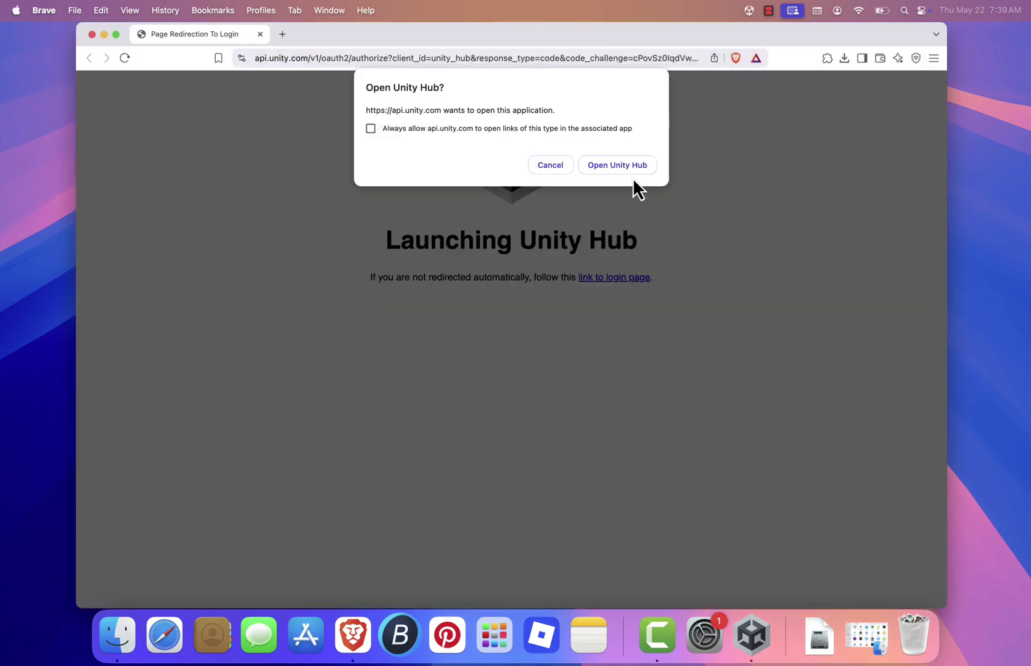
left_click(621, 166)
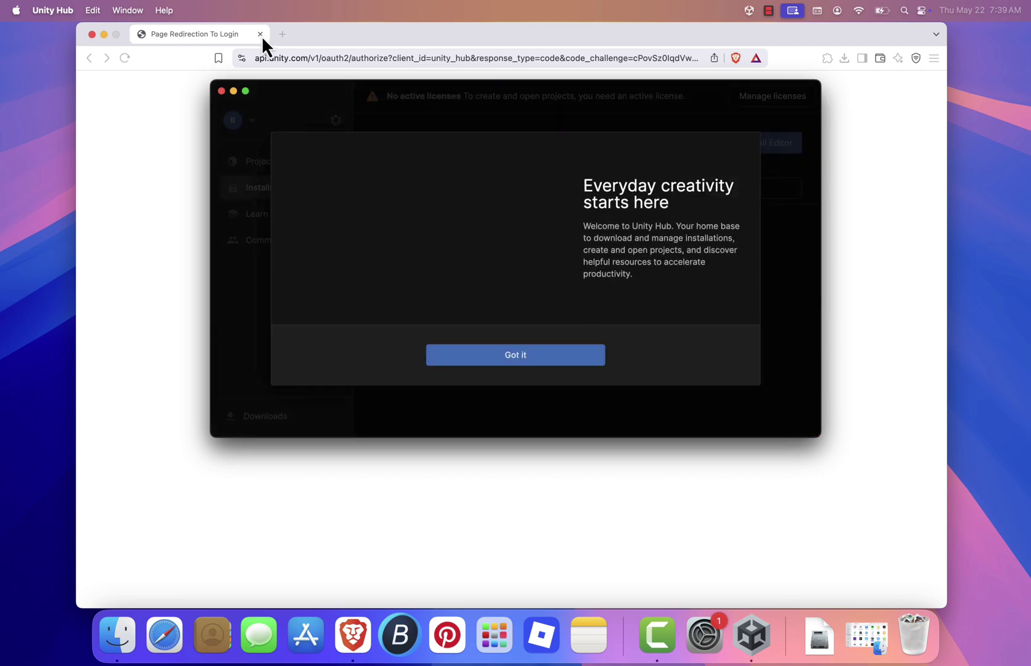
left_click(259, 35)
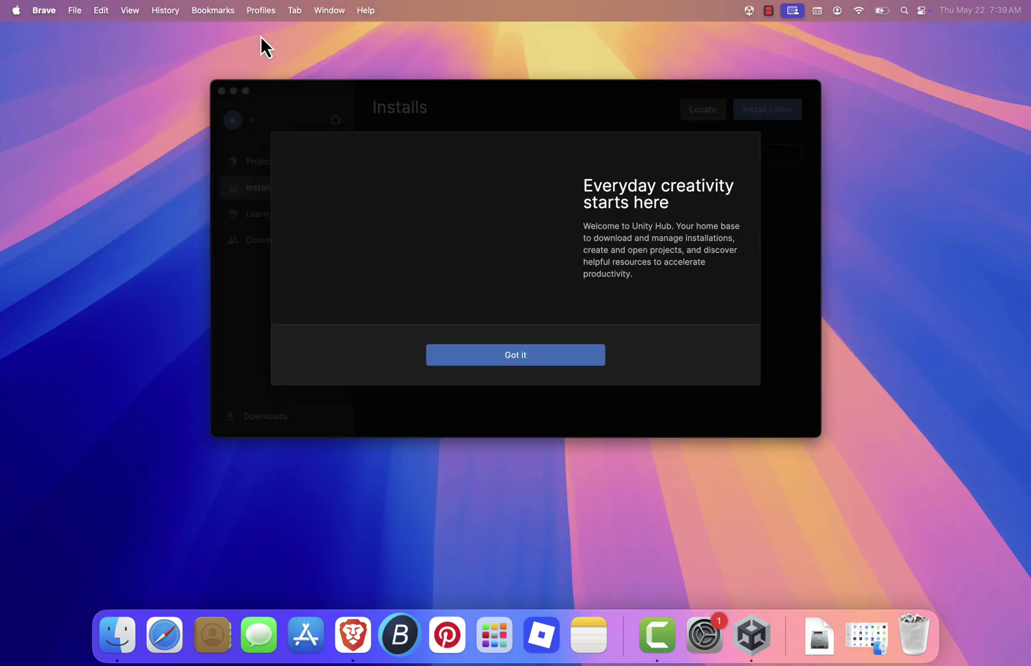
- Dismiss the welcome message and accept the Unity Personal licence
left_click(558, 362)
left_click(553, 356)
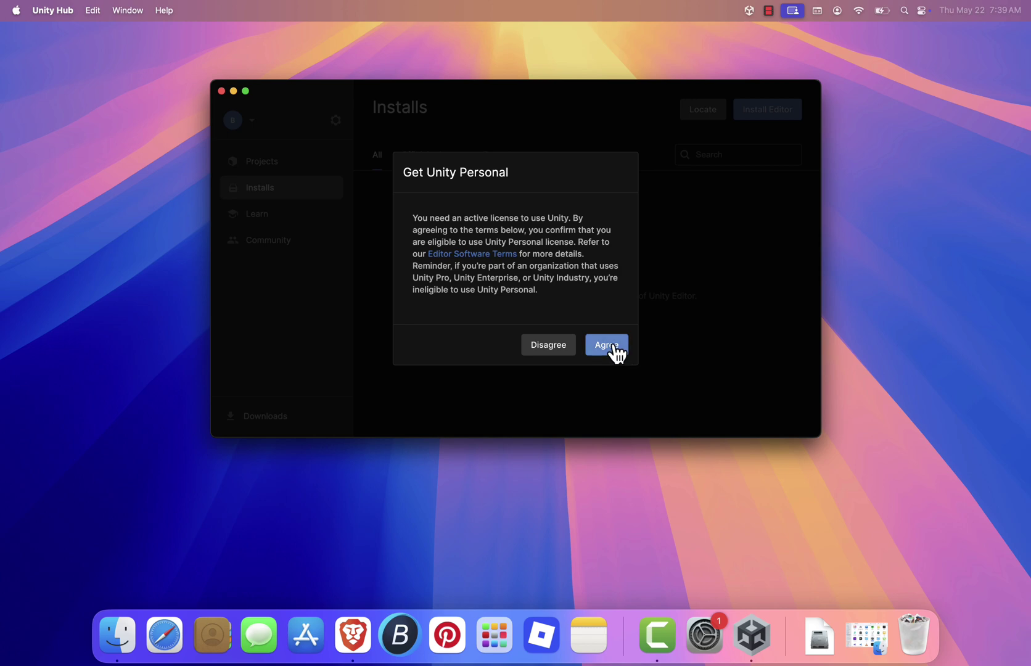
left_click(607, 345)
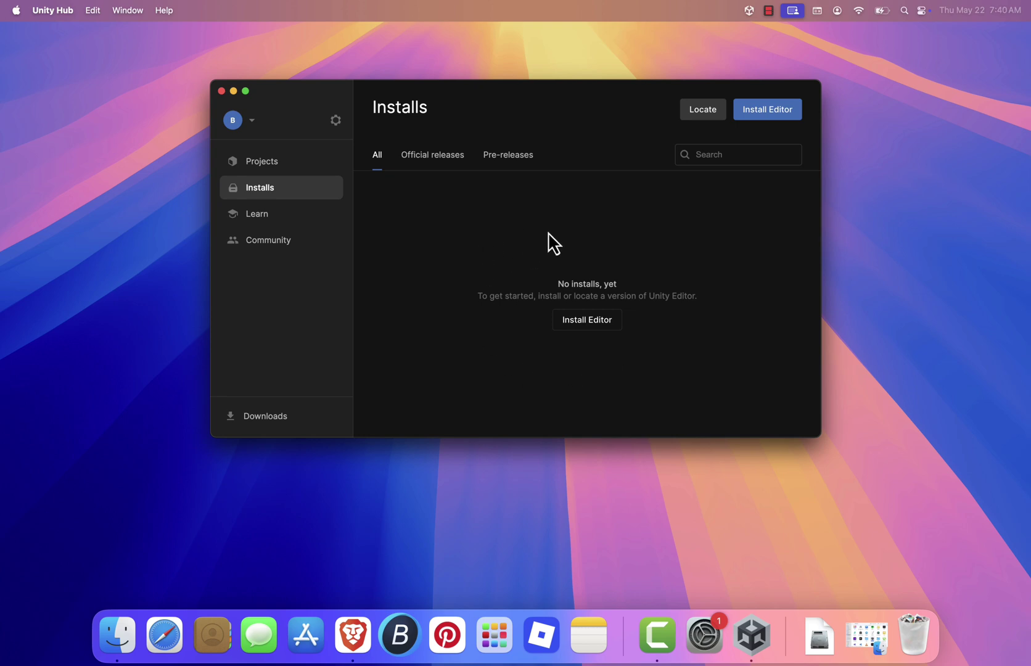
- Install Unity 6.0 (6000.0.49f1) with default modules, then go to the empty Projects list
left_click(787, 113)
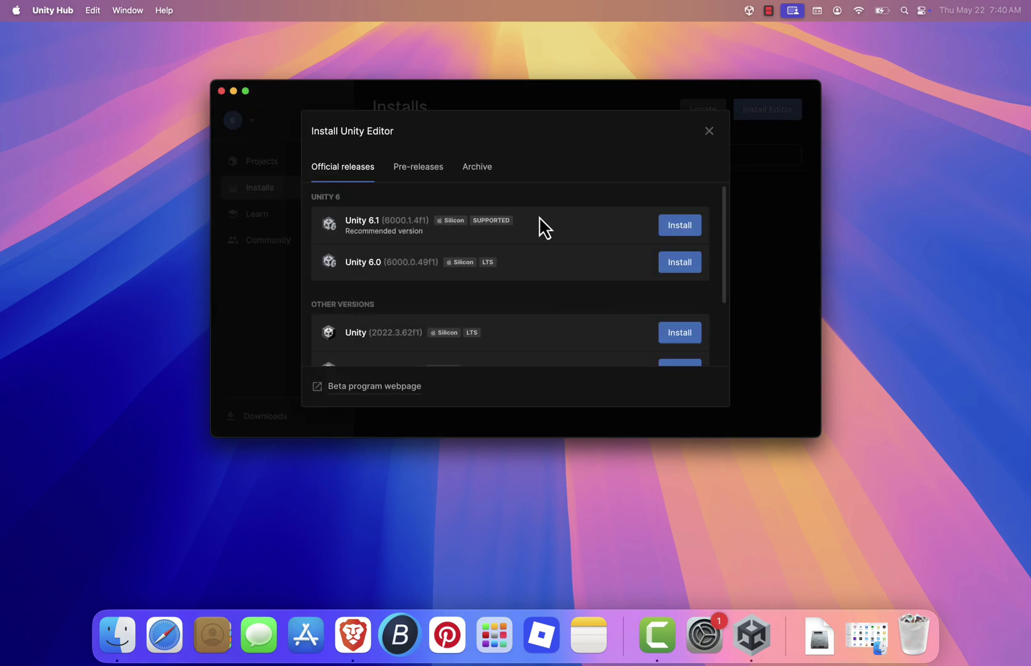
scroll(538, 216, "down", 1)
scroll(539, 216, "up", 1)
left_click(684, 264)
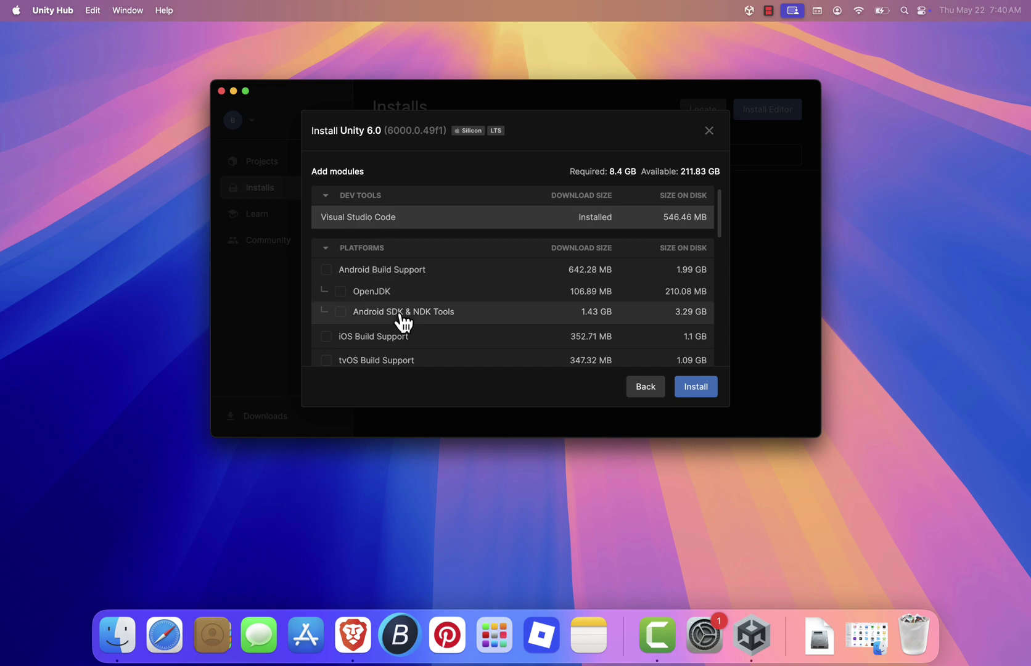
scroll(401, 321, "down", 5)
scroll(403, 322, "down", 5)
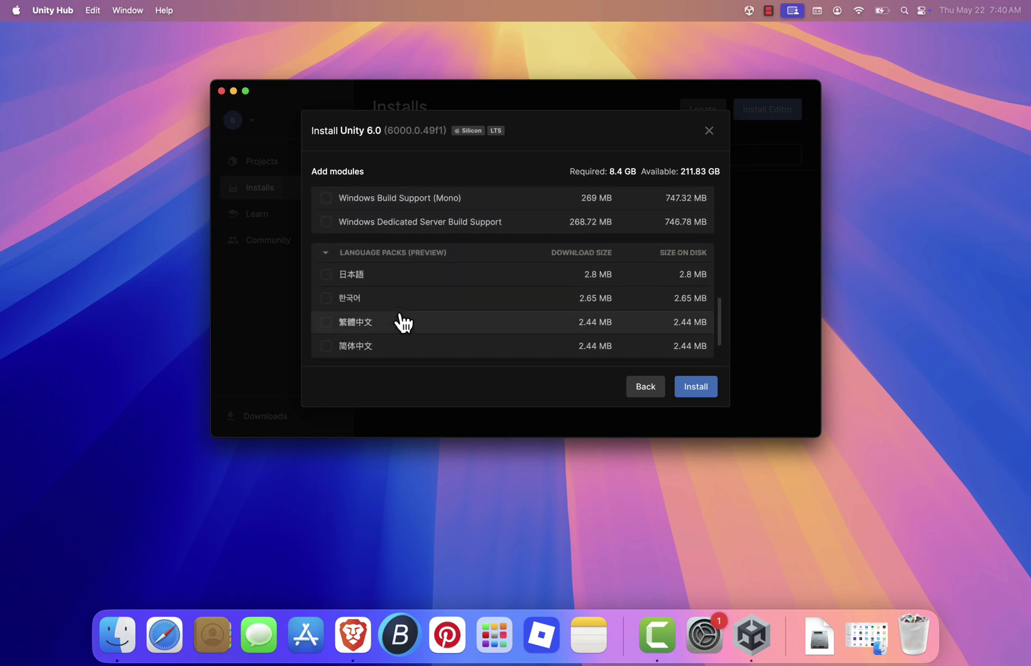
scroll(402, 322, "up", 10)
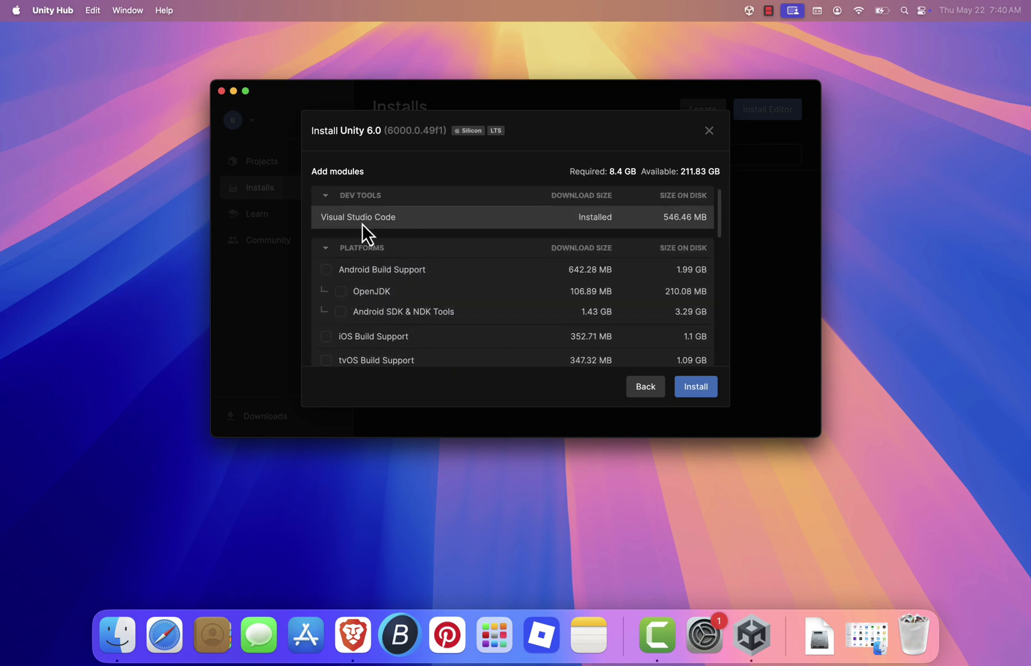
left_click(697, 387)
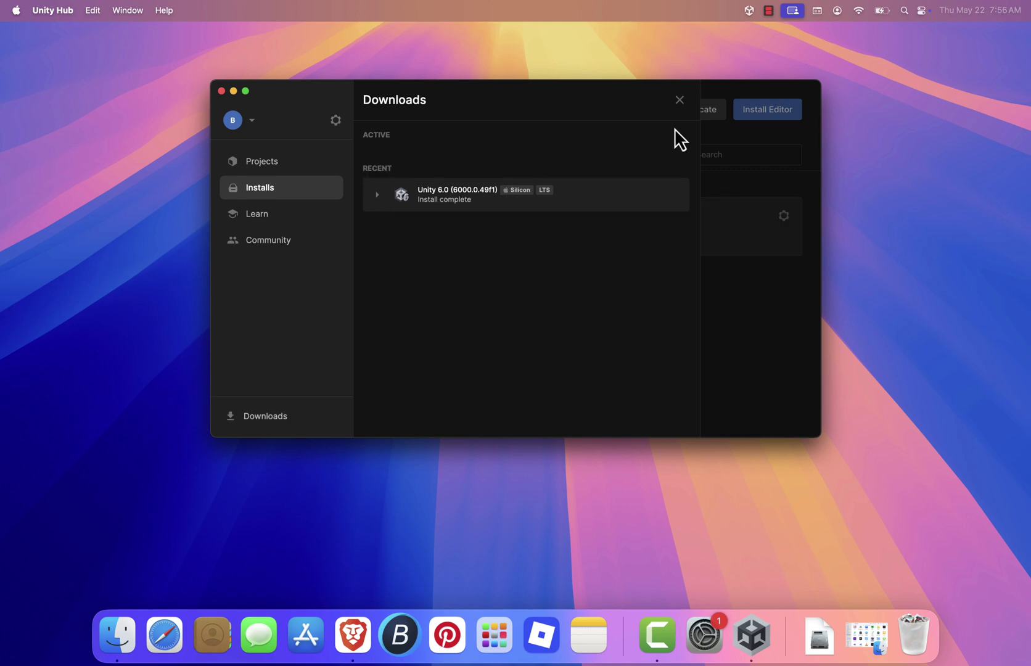
left_click(679, 100)
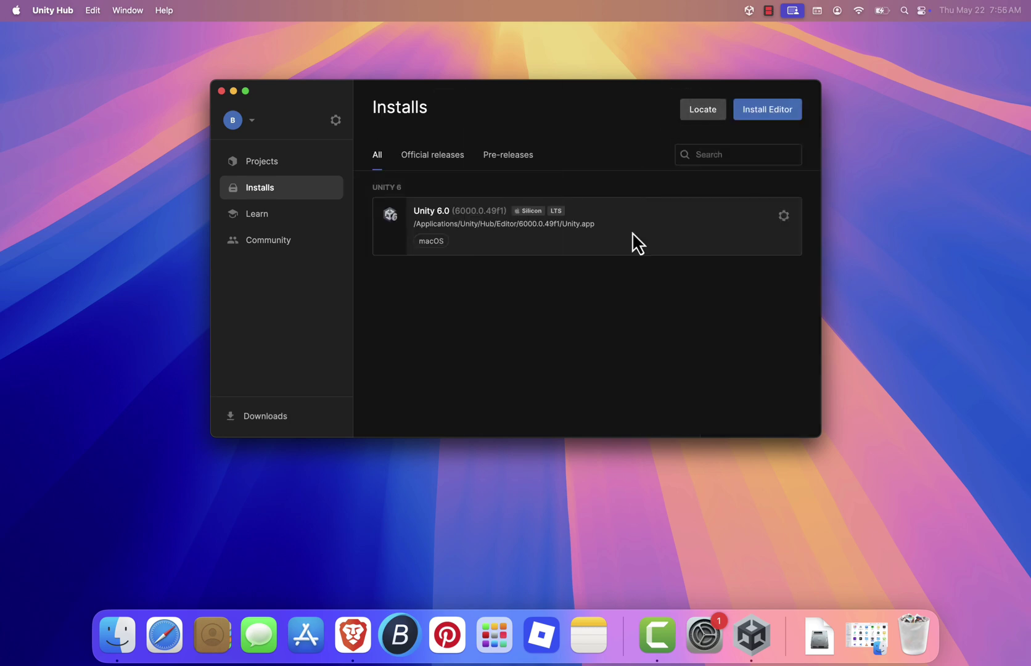
left_click(312, 171)
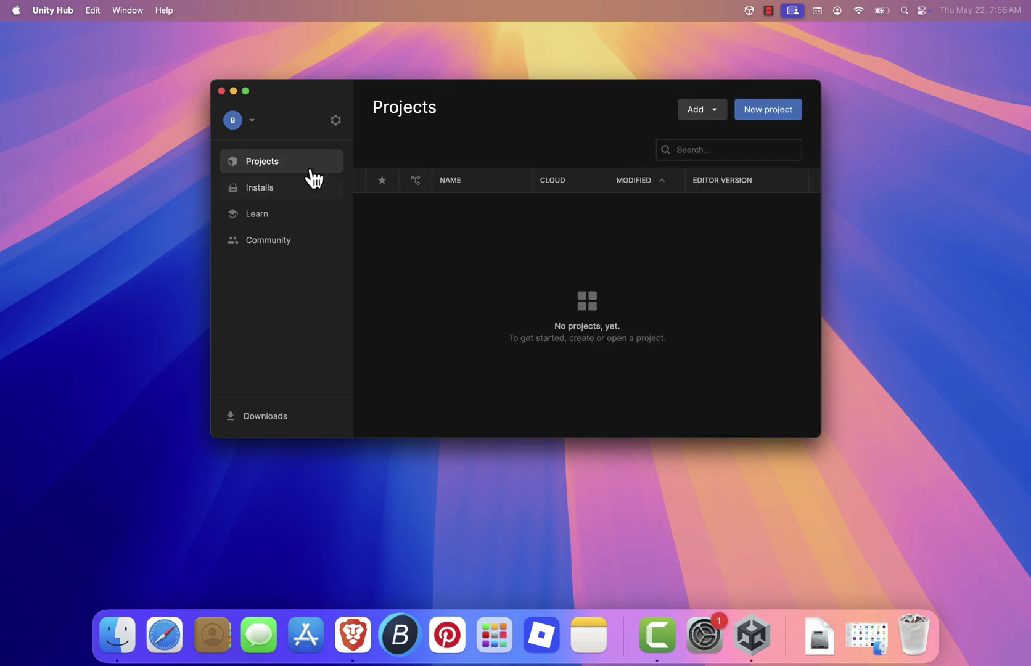
- Create a Universal 3D project named 'My projects' with the Unity 6000.0.49f1 editor
left_click(756, 113)
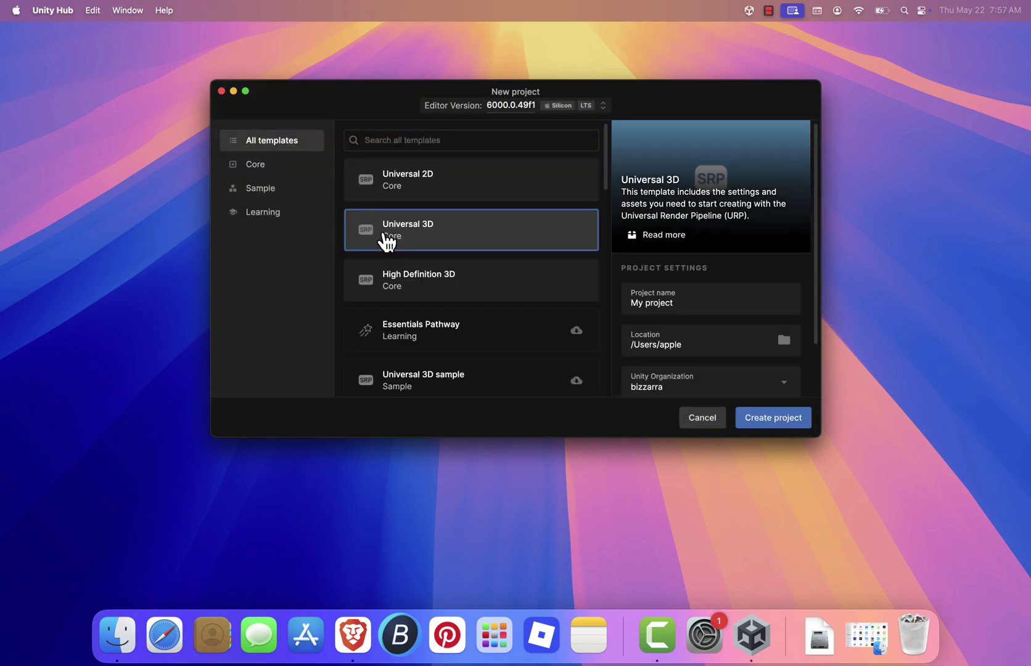
left_click(418, 240)
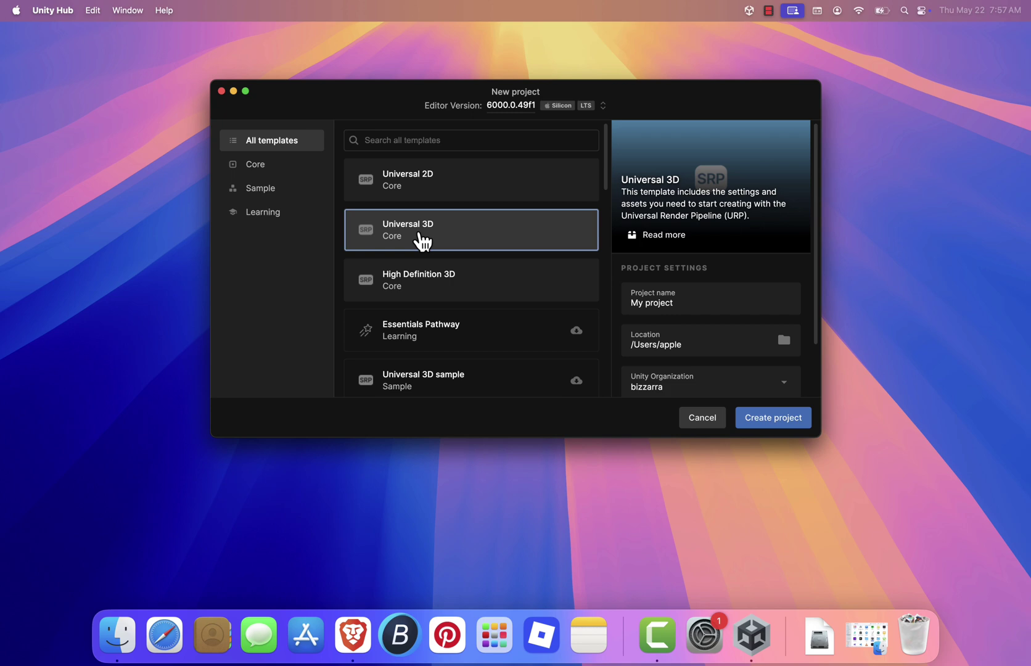
scroll(782, 277, "down", 3)
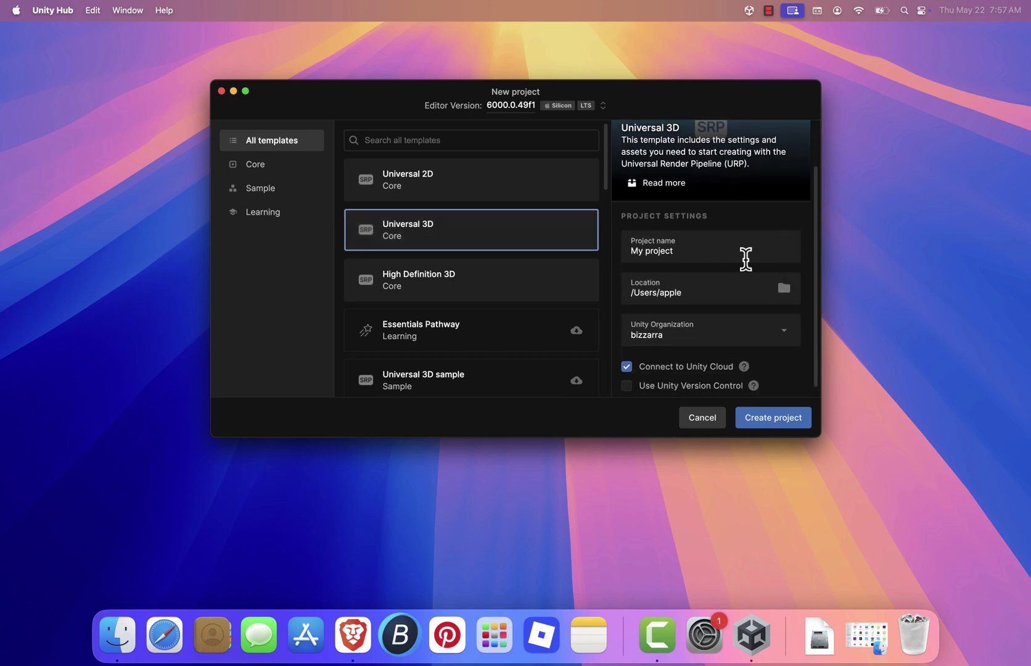
left_click(683, 251)
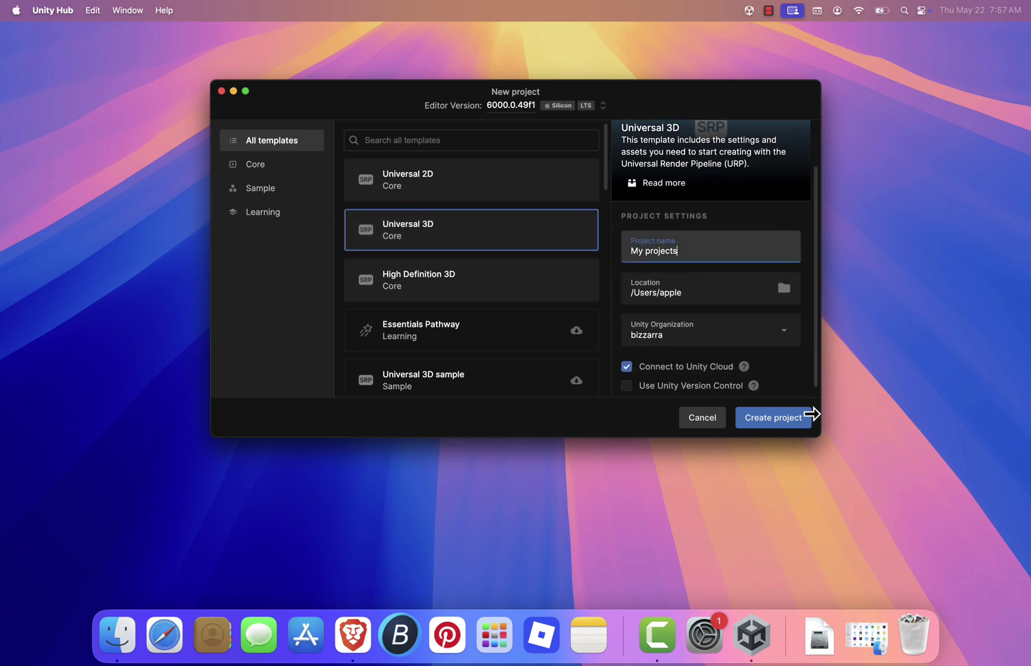
left_click(798, 421)
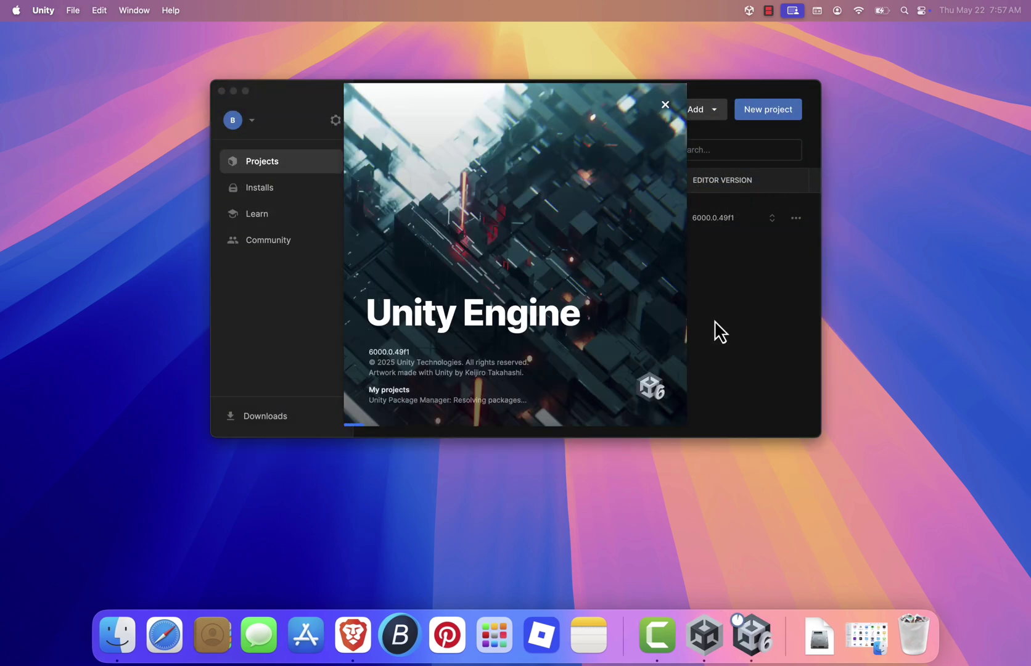
- Minimize Unity Hub while the editor splash screen loads My projects
left_click(234, 91)
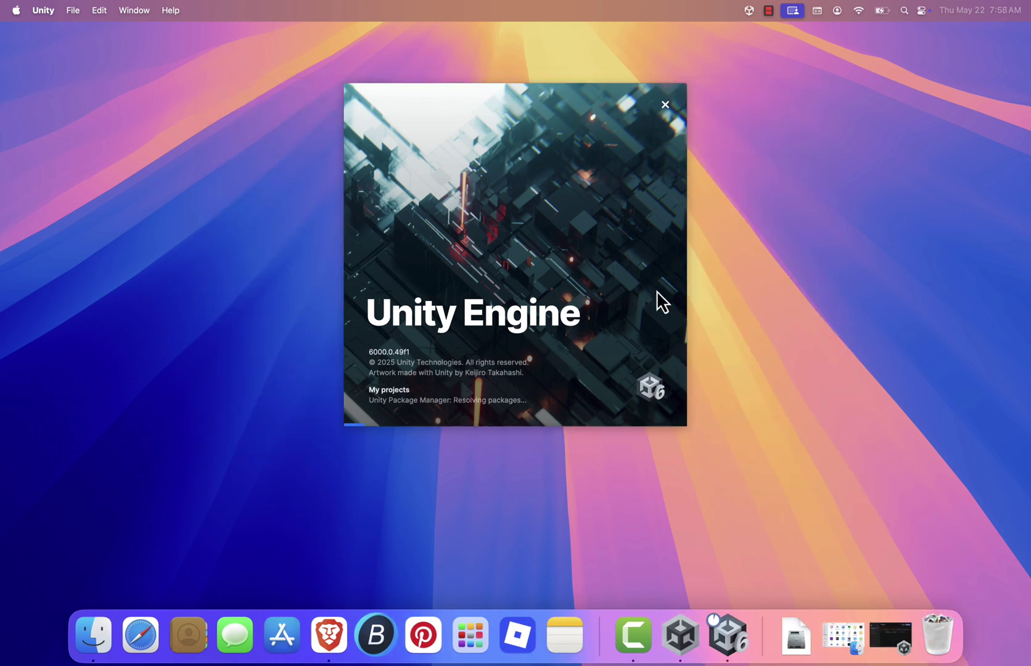